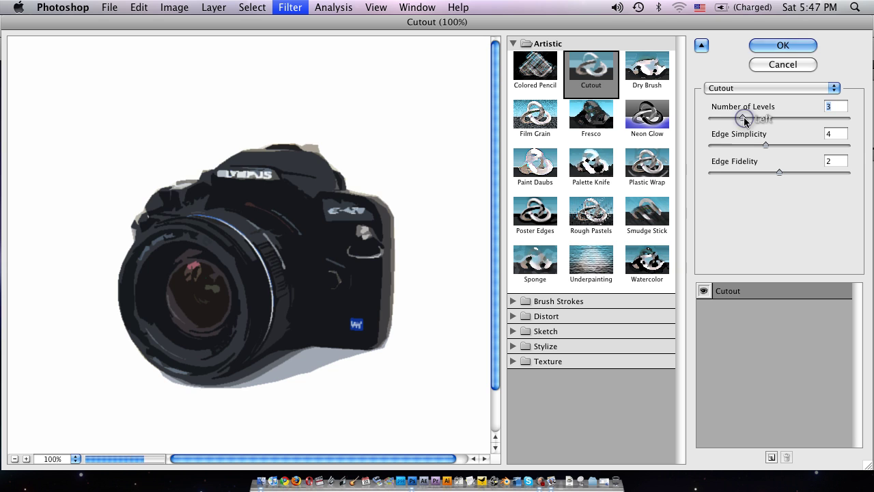
# Raise the Cutout's Number of Levels from 3 to 5 in the Filter Gallery preview.
pyautogui.moveTo(744, 117); pyautogui.dragTo(790, 120)
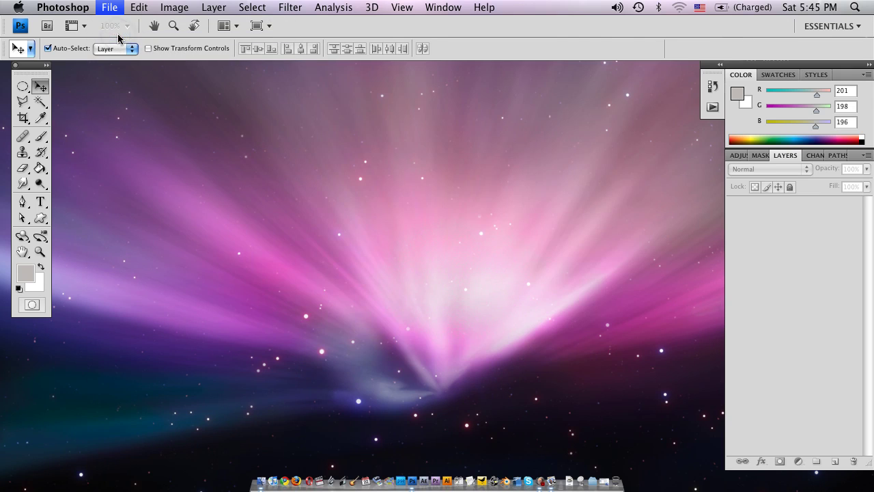
# Open camera-front-angled.jpeg and move its document window into place.
pyautogui.click(513, 128)
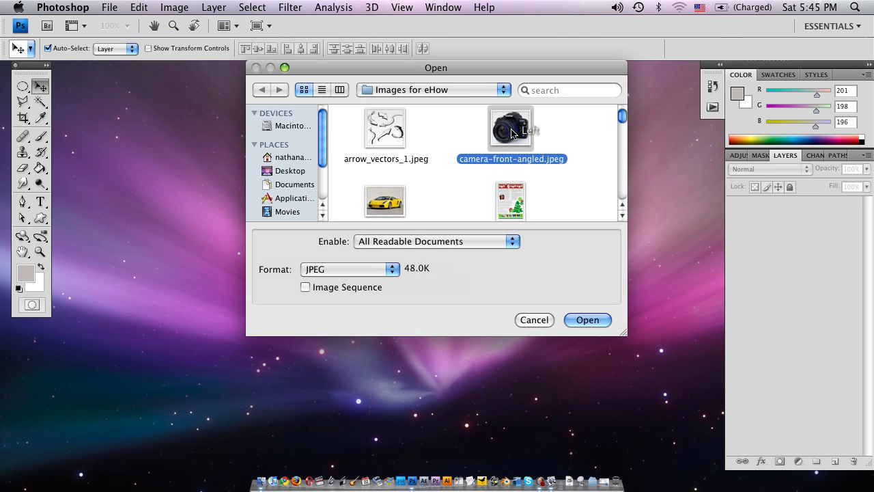
pyautogui.click(585, 320)
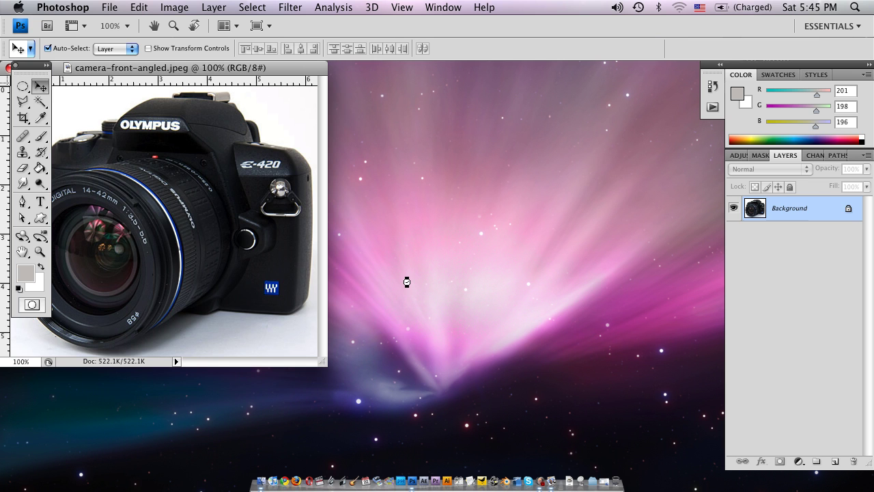
pyautogui.moveTo(232, 69); pyautogui.dragTo(312, 75)
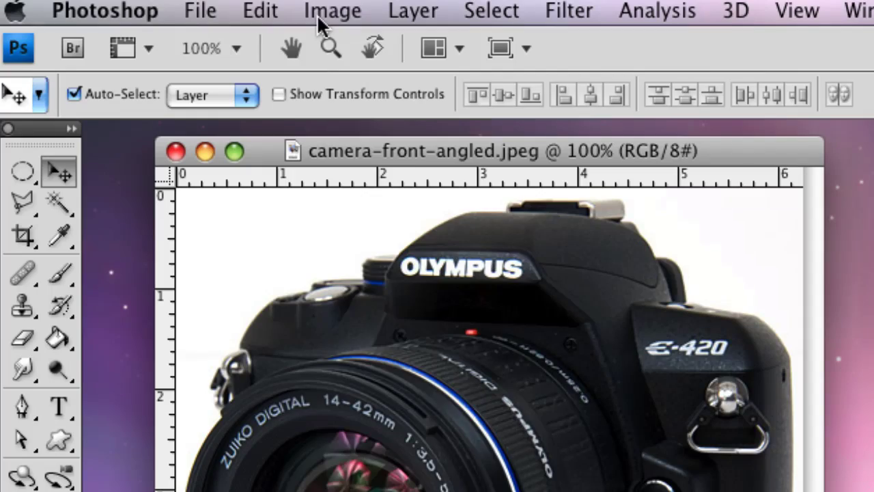
# Change the canvas size from 6.25 × 5.5 to 11 × 10 inches.
pyautogui.click(326, 15)
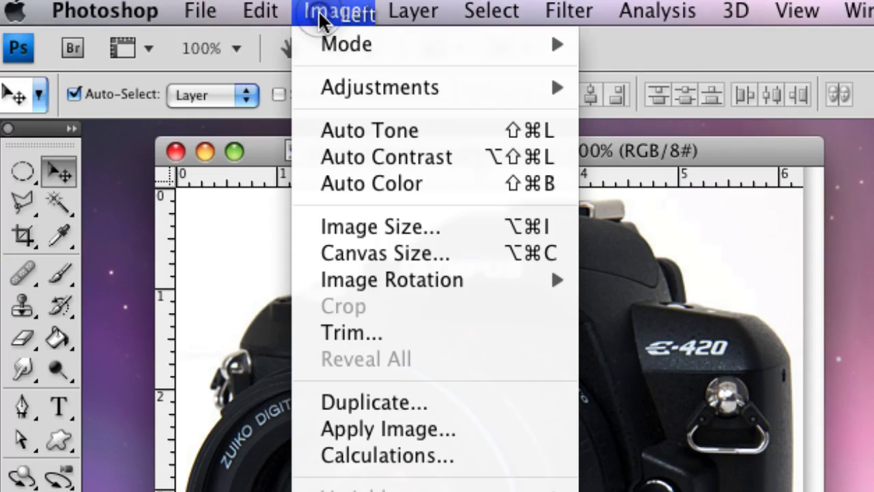
pyautogui.click(336, 249)
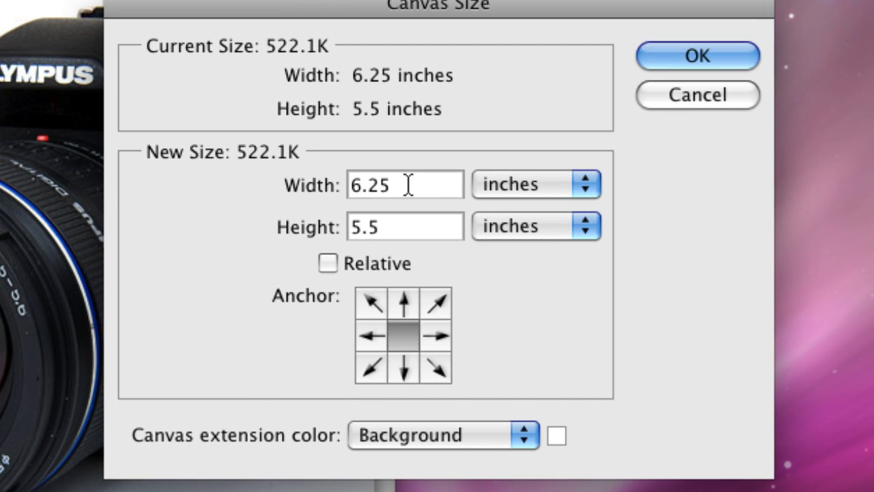
pyautogui.moveTo(555, 247); pyautogui.dragTo(495, 250)
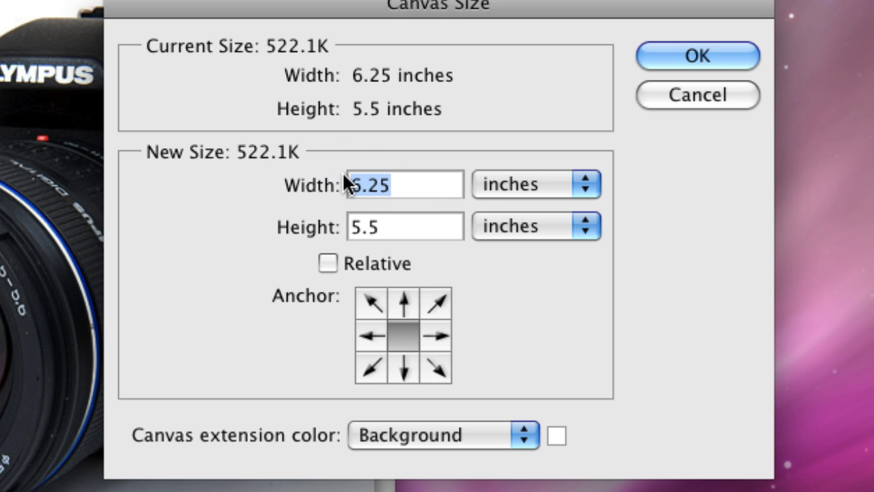
pyautogui.write('11')
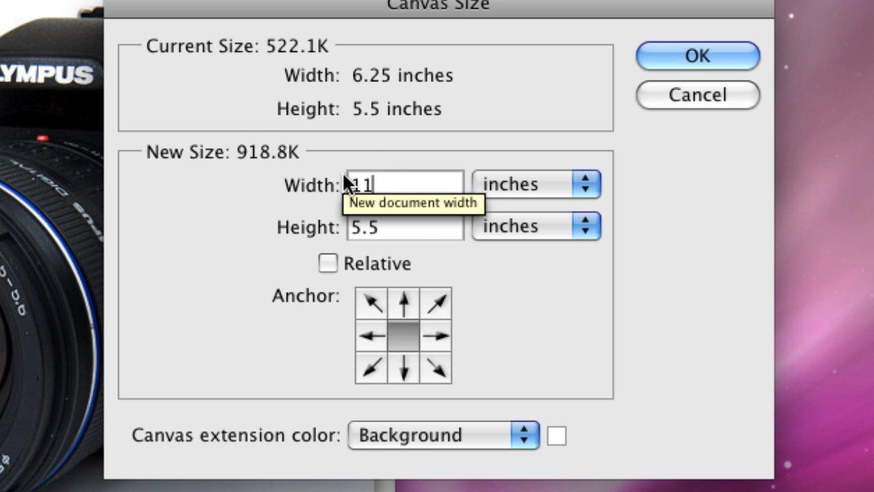
pyautogui.click(416, 231)
pyautogui.moveTo(416, 226); pyautogui.dragTo(351, 226)
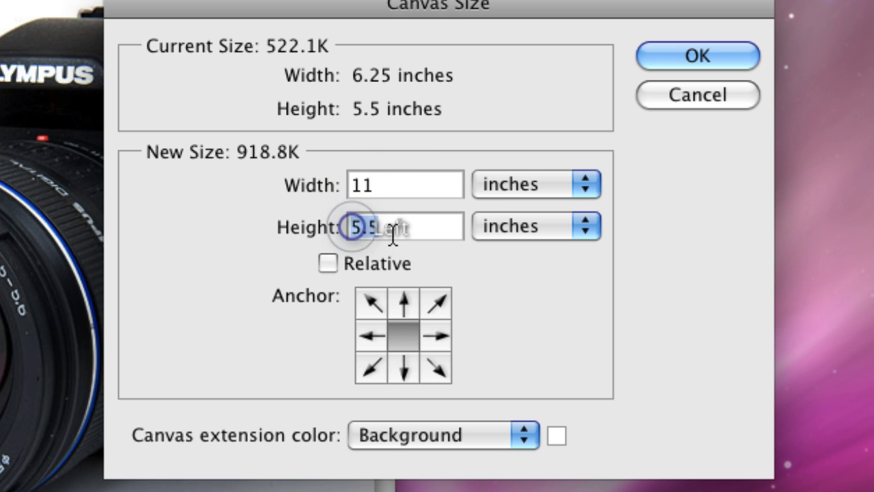
pyautogui.write('10')
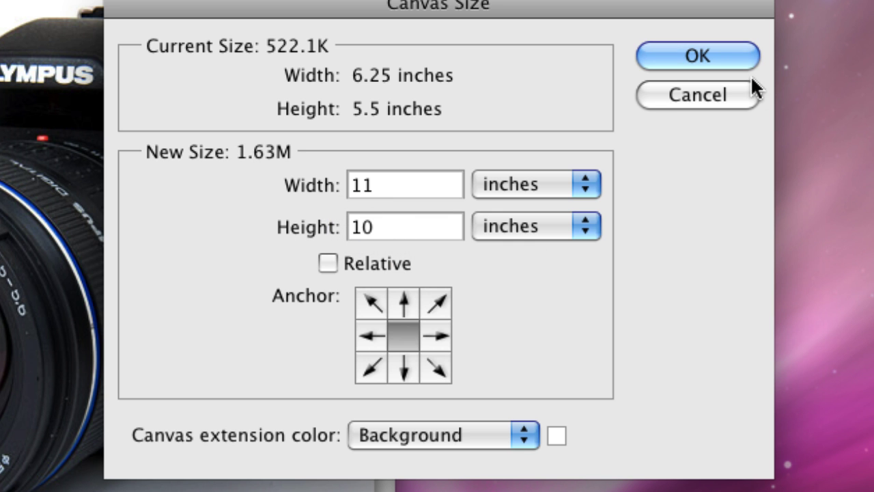
pyautogui.click(667, 58)
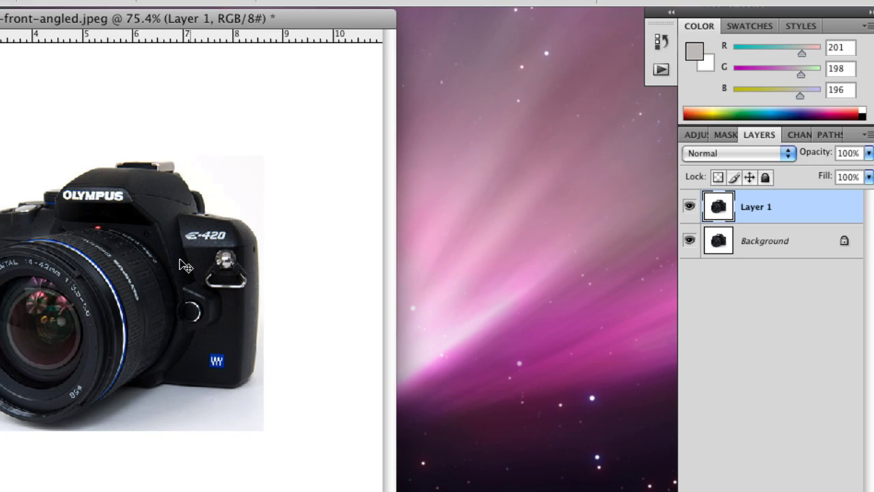
# Select the camera layer and nudge it a little to the left.
pyautogui.click(779, 239)
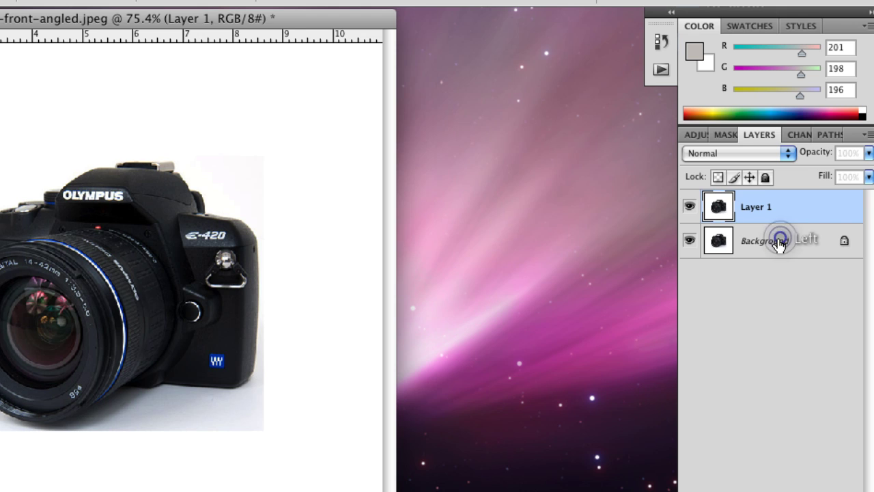
pyautogui.click(208, 271)
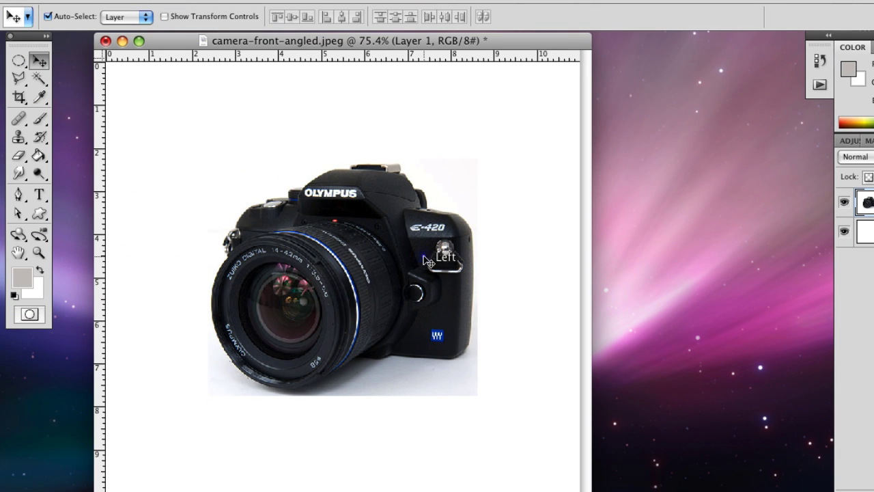
pyautogui.hotkey('shift', 'Left')
pyautogui.hotkey('shift', 'Left')
pyautogui.hotkey('shift', 'Left')
pyautogui.hotkey('shift', 'Left')
pyautogui.hotkey('shift', 'Left')
pyautogui.hotkey('shift', 'Left')
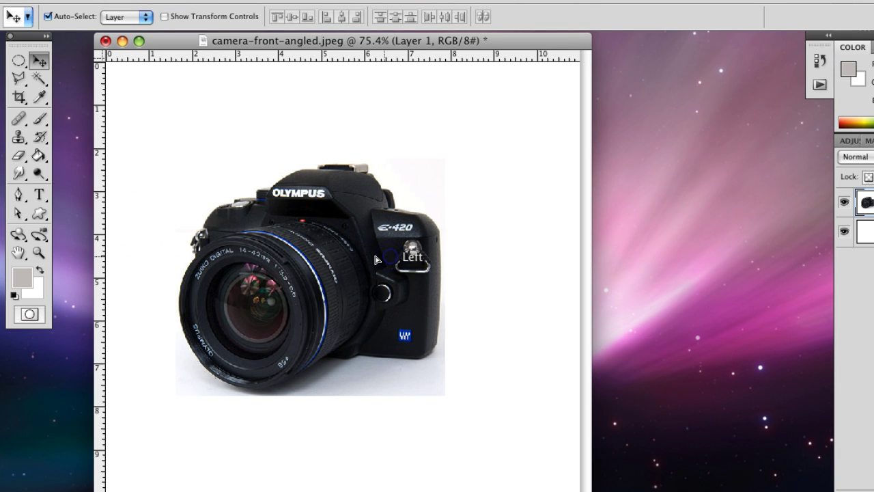
pyautogui.hotkey('shift', 'Left')
pyautogui.hotkey('shift', 'Left')
pyautogui.hotkey('shift', 'Left')
pyautogui.hotkey('shift', 'Left')
pyautogui.hotkey('shift', 'Left')
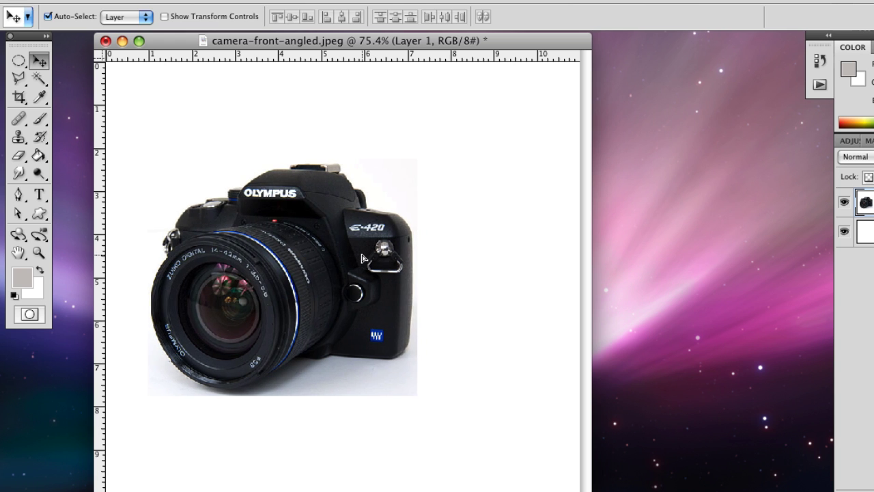
pyautogui.moveTo(362, 257); pyautogui.dragTo(352, 258)
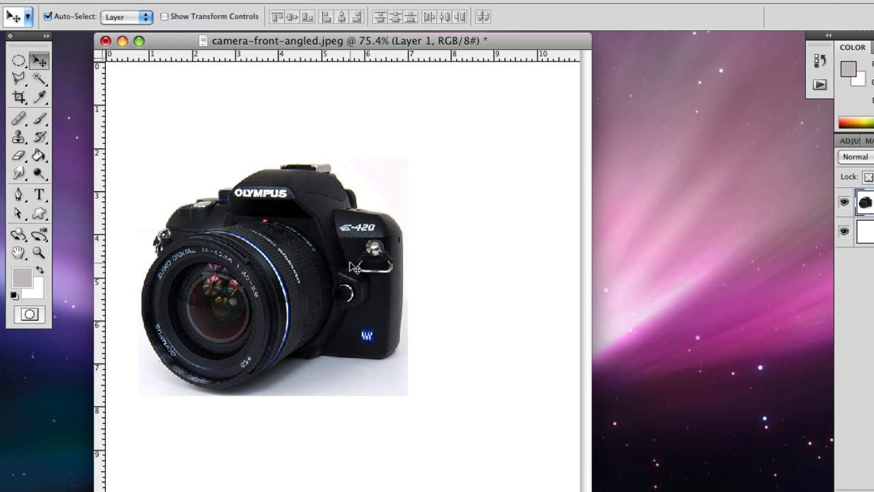
# Scale the camera layer down to about 92% and shift it up slightly.
pyautogui.press('super+t')
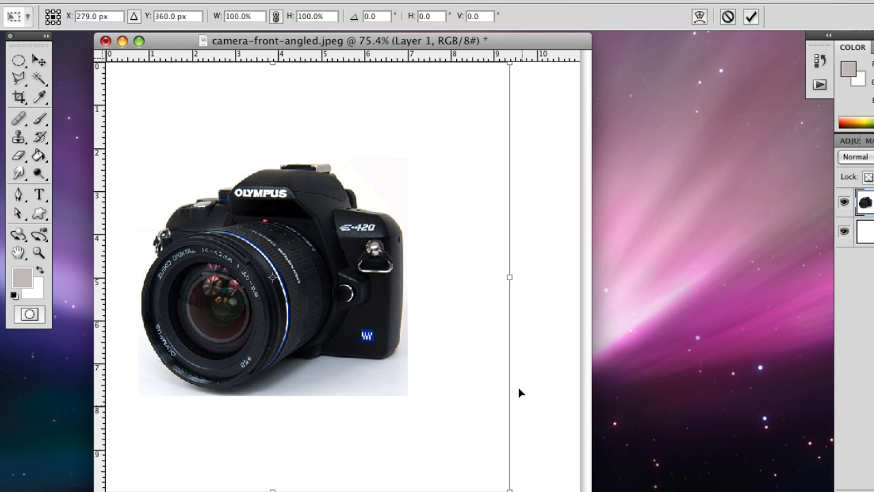
pyautogui.moveTo(509, 63); pyautogui.dragTo(462, 84)
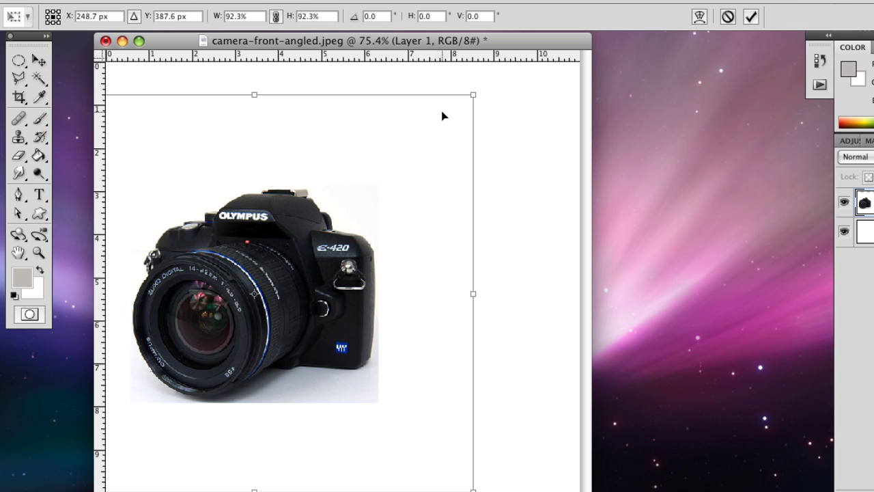
pyautogui.press('Return')
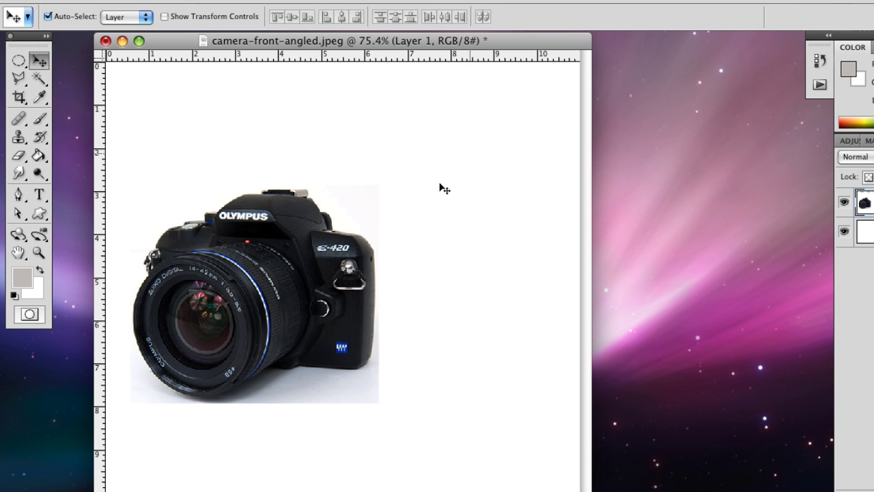
pyautogui.moveTo(235, 285); pyautogui.dragTo(235, 281)
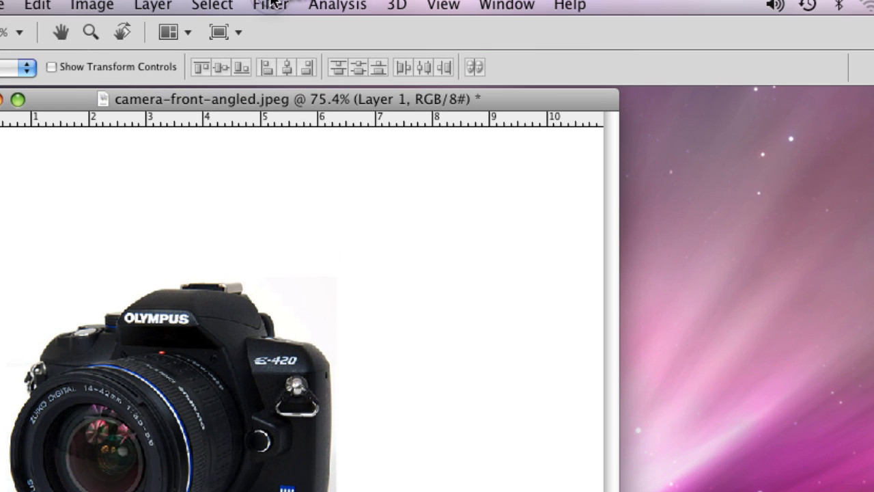
# Apply Filter > Artistic > Cutout with 5 levels, edge simplicity 4 and edge fidelity 2.
pyautogui.click(272, 4)
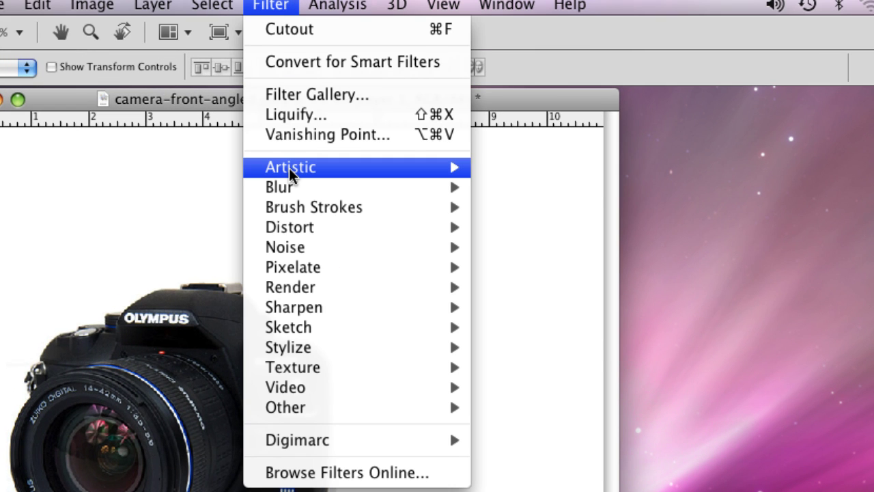
pyautogui.moveTo(289, 172)
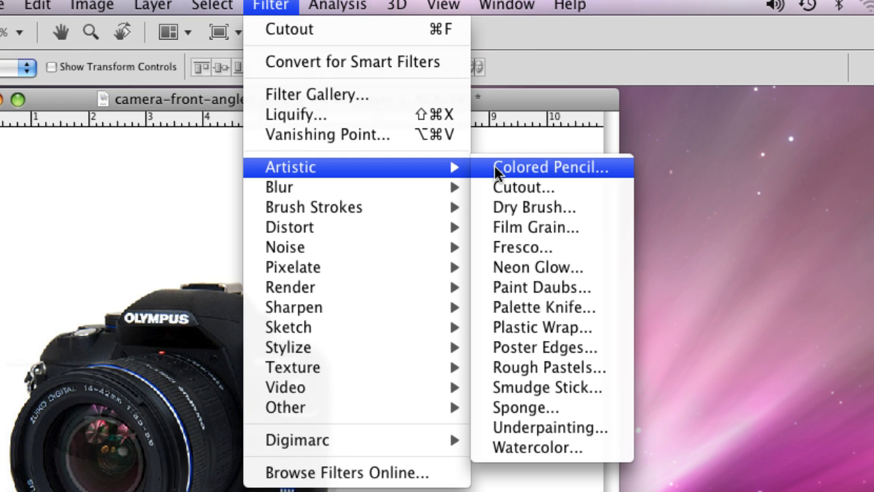
pyautogui.click(496, 188)
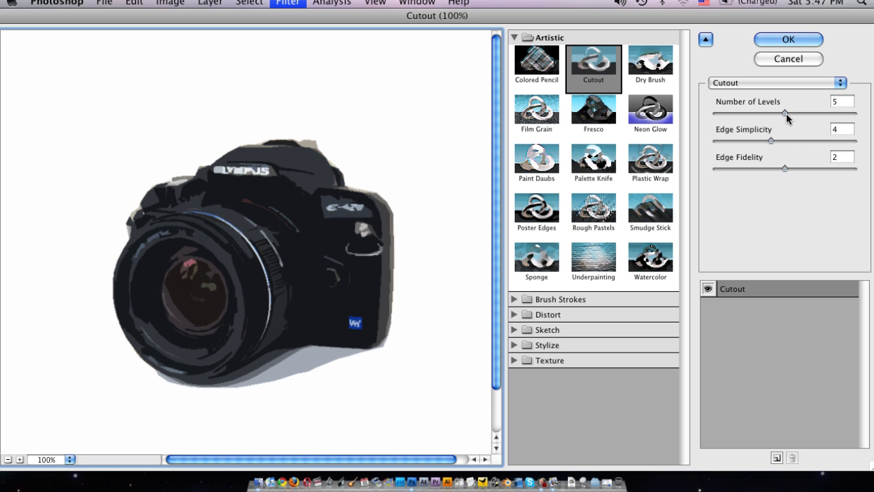
pyautogui.moveTo(786, 113)
pyautogui.mouseDown()
pyautogui.moveTo(749, 116)
pyautogui.moveTo(794, 118)
pyautogui.mouseUp()
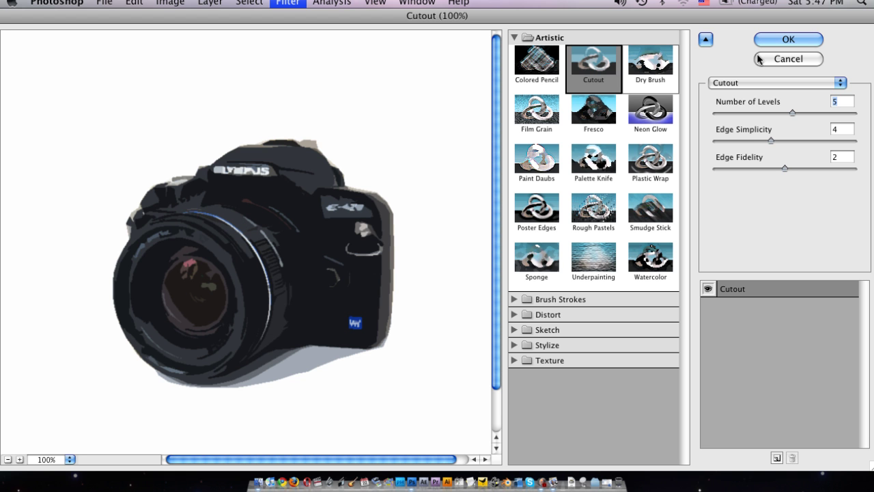
pyautogui.click(778, 39)
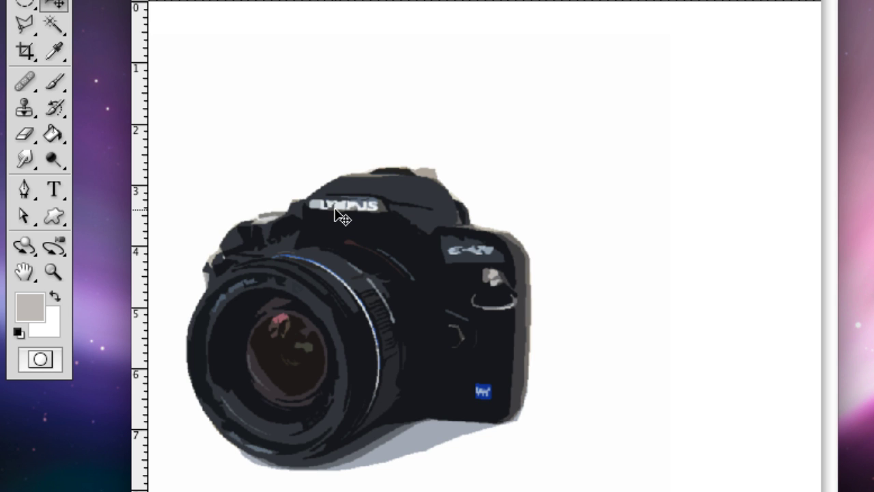
# Zoom into the OLYMPUS logo, paint it over with flat grey, then zoom back out.
pyautogui.press('z')
pyautogui.moveTo(279, 171); pyautogui.dragTo(450, 239)
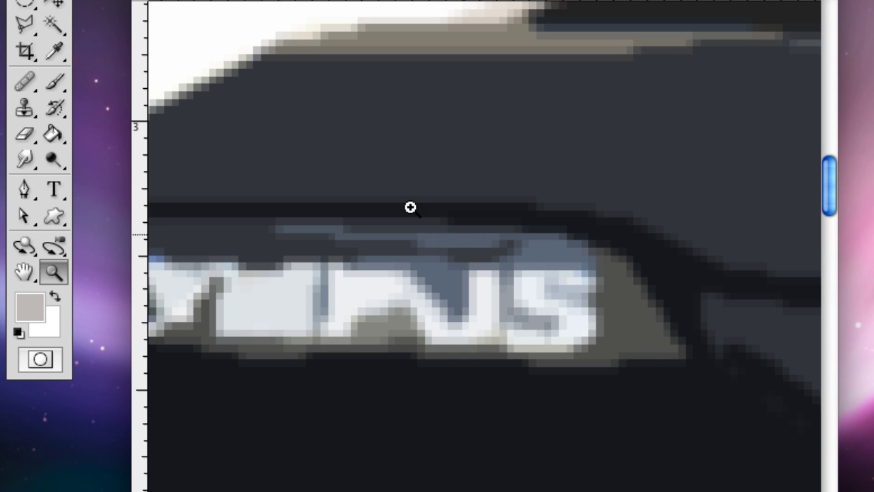
pyautogui.moveTo(401, 202); pyautogui.dragTo(526, 192)
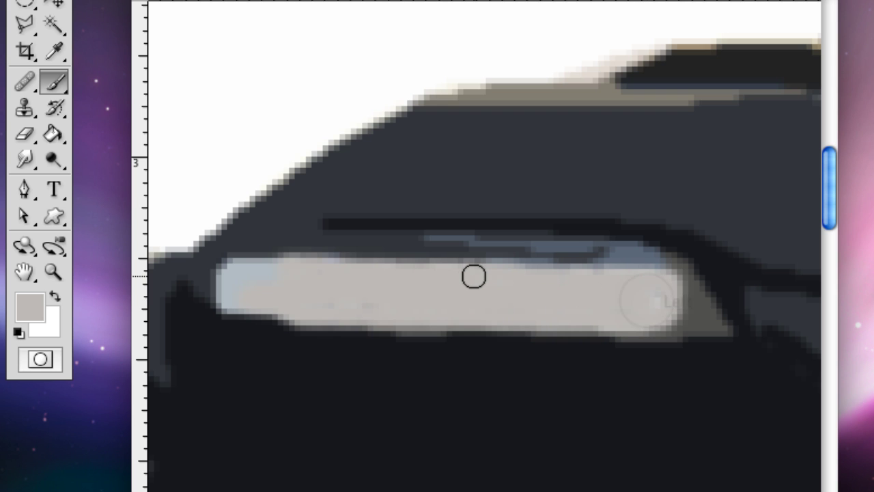
pyautogui.click(55, 4)
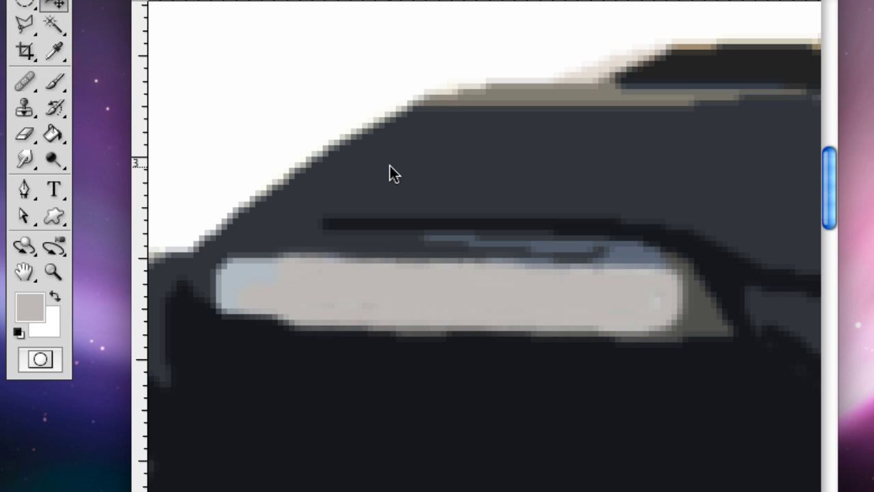
pyautogui.press('super+0')
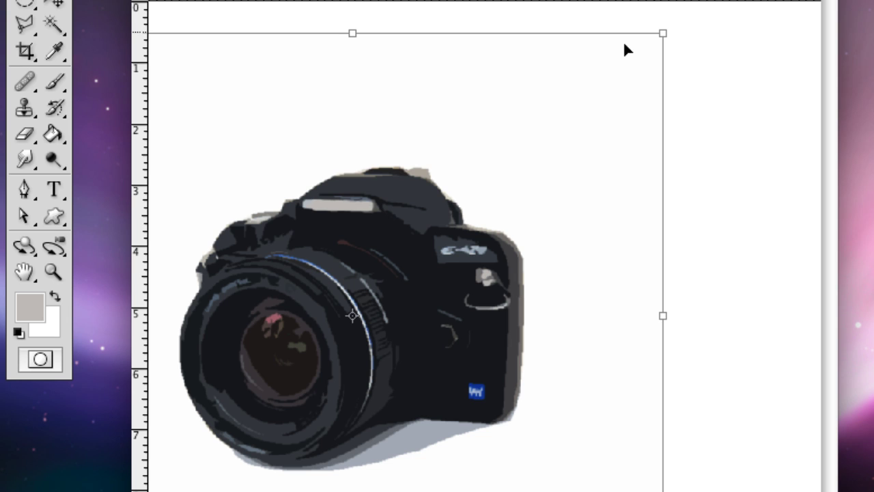
# Scale the cutout camera down further and drag it up toward the canvas top.
pyautogui.moveTo(662, 33); pyautogui.dragTo(549, 137)
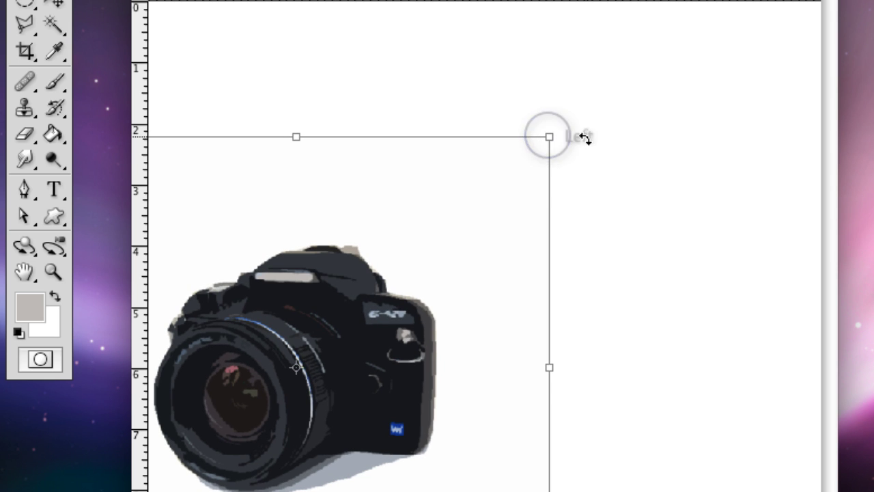
pyautogui.press('Return')
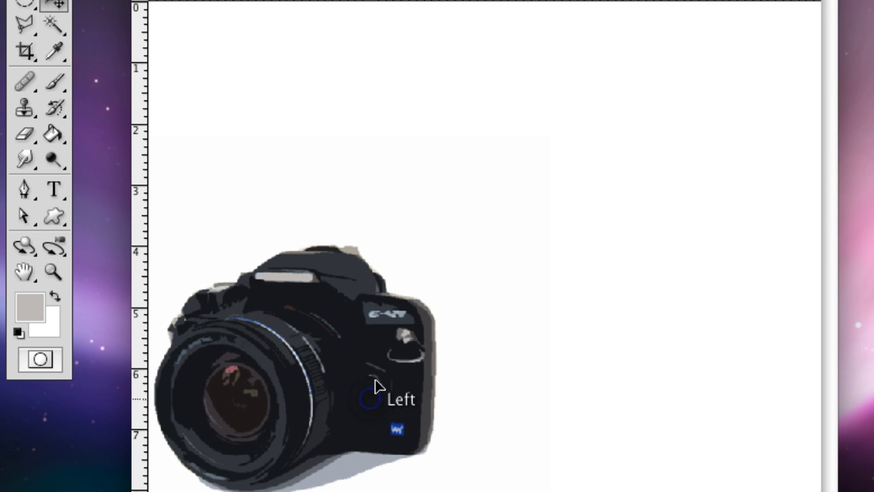
pyautogui.moveTo(383, 362); pyautogui.dragTo(385, 275)
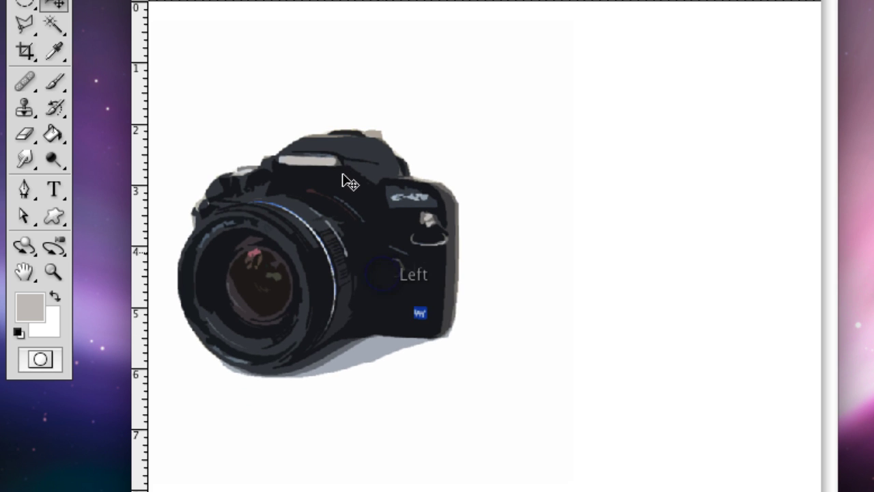
pyautogui.click(351, 213)
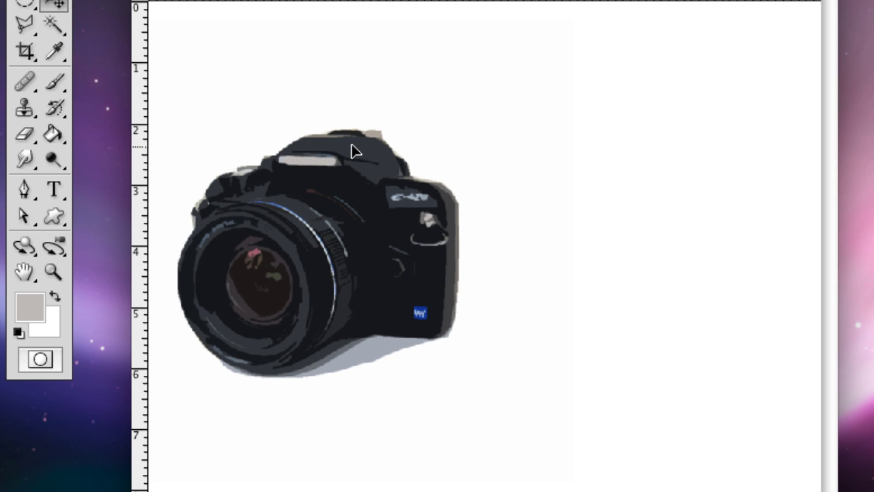
pyautogui.moveTo(354, 151); pyautogui.dragTo(345, 208)
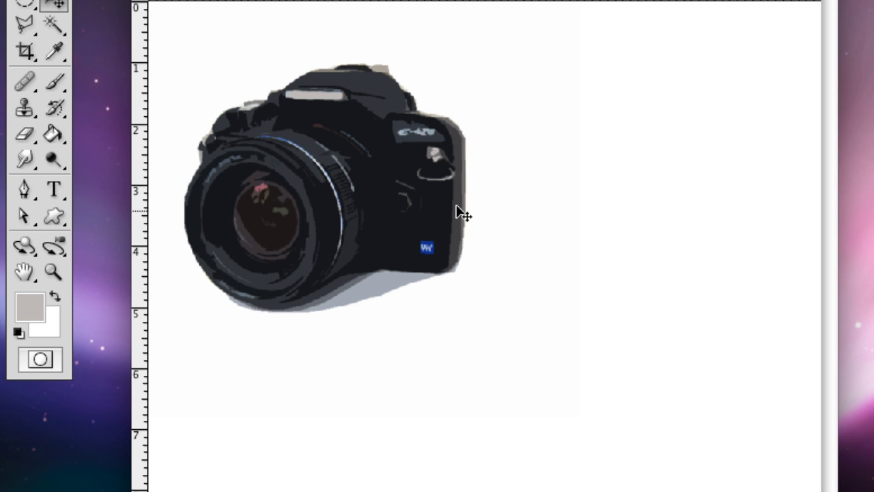
# Add a type layer reading 'Photos-R-Us', correcting typos along the way.
pyautogui.click(604, 220)
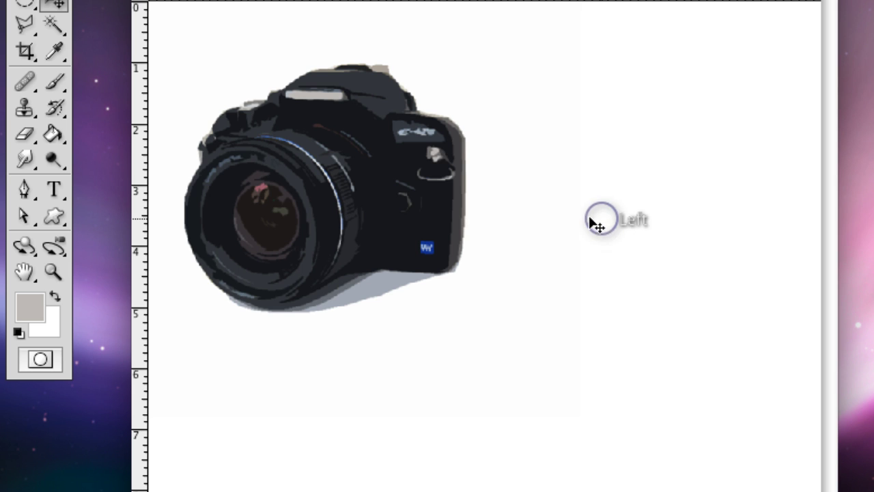
pyautogui.click(54, 192)
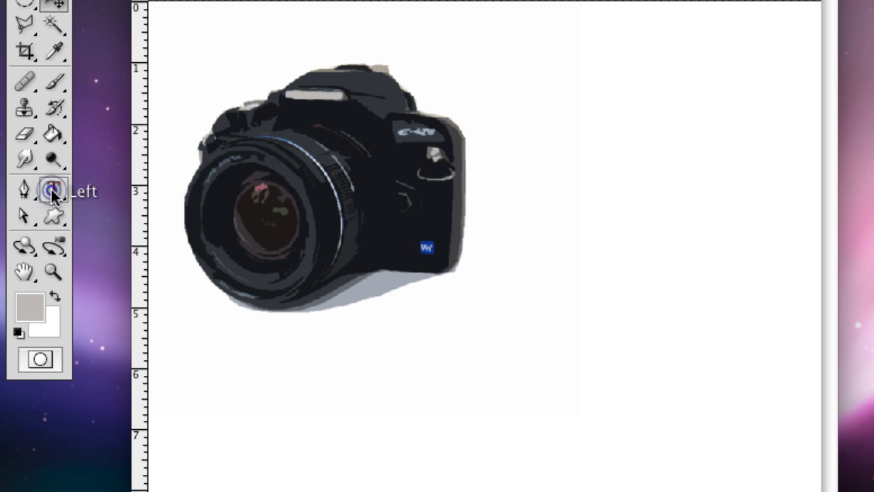
pyautogui.click(499, 106)
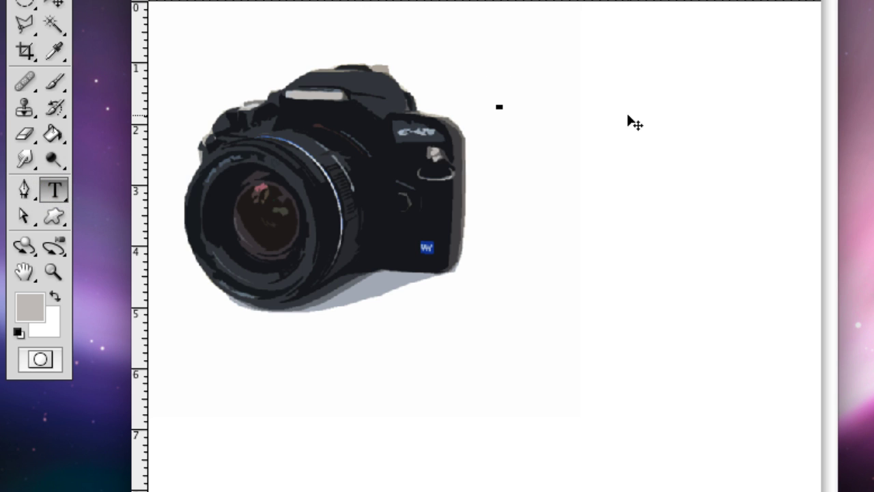
pyautogui.write('Phos')
pyautogui.press('BackSpace')
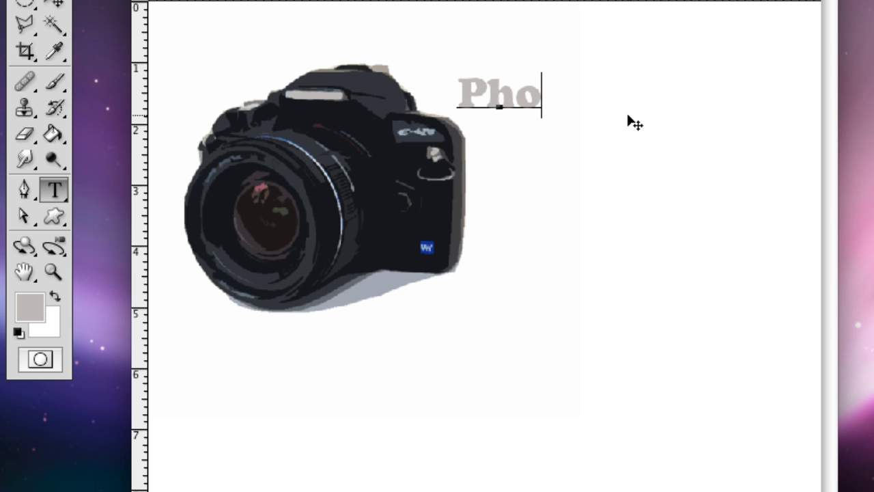
pyautogui.write('tos')
pyautogui.press('BackSpace')
pyautogui.write('s')
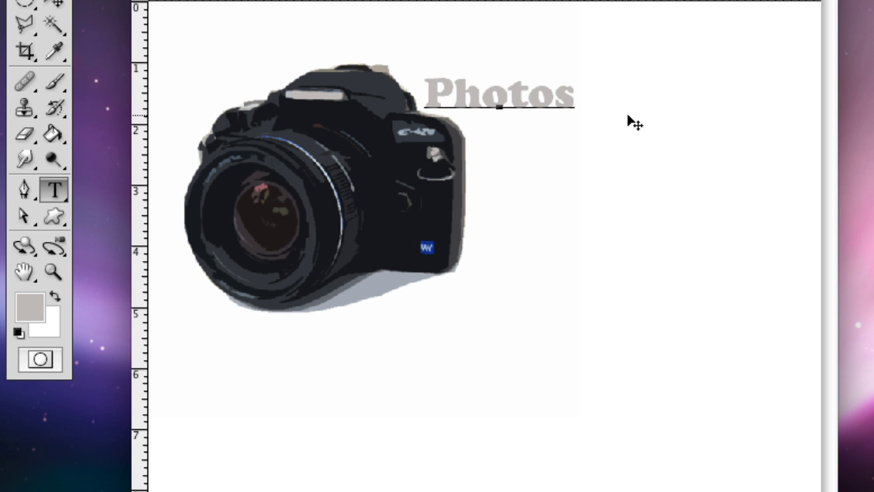
pyautogui.write('-R')
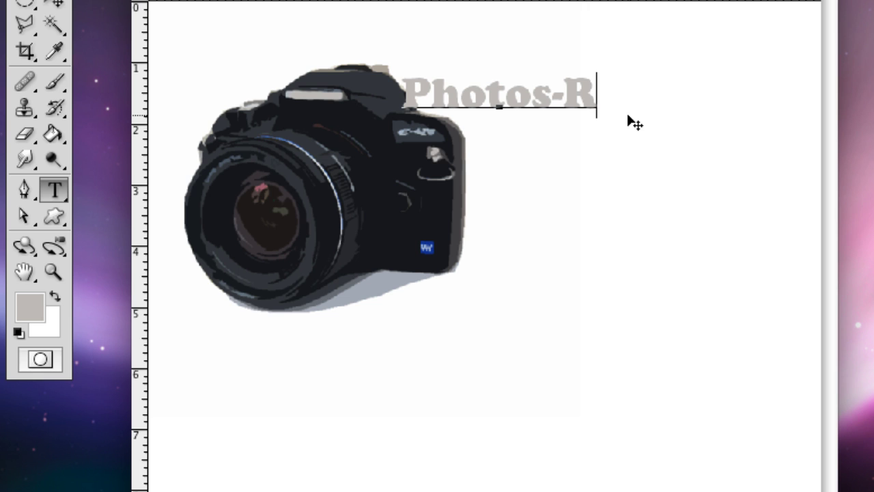
pyautogui.write('-')
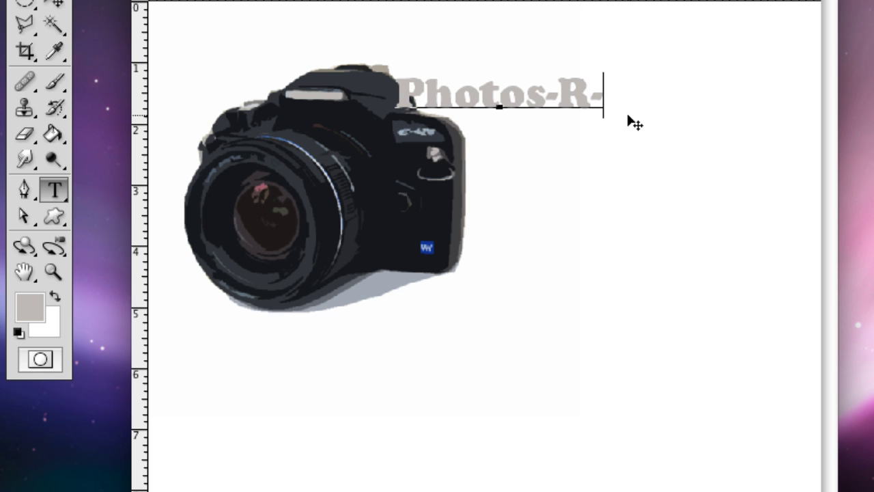
pyautogui.write('Us')
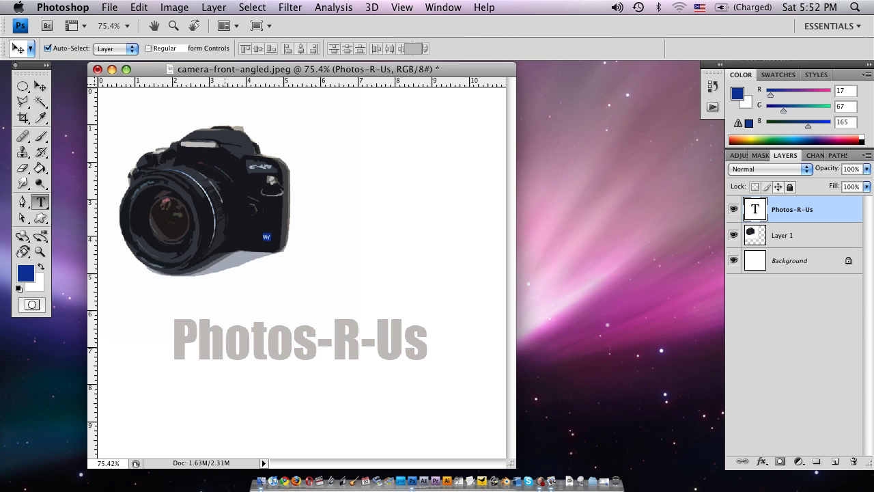
# Select all the Photos-R-Us text and color it dark blue (R 17, G 67, B 165).
pyautogui.press('t')
pyautogui.moveTo(176, 341); pyautogui.dragTo(432, 344)
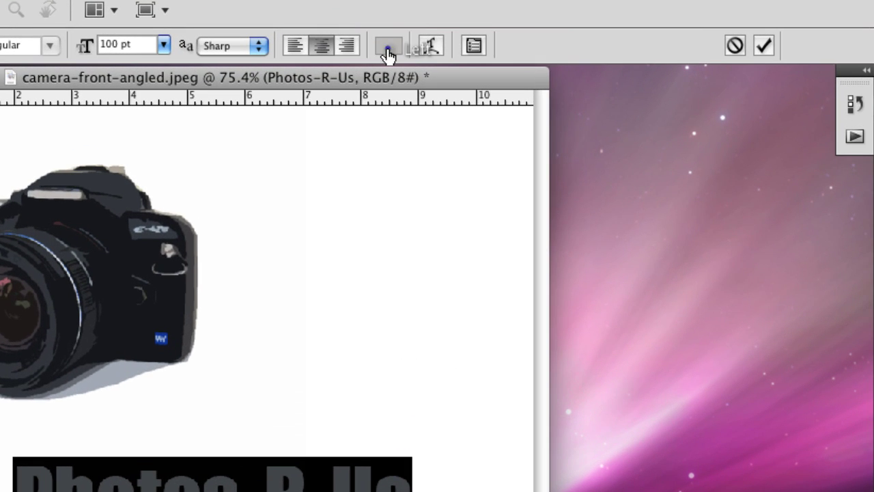
pyautogui.click(406, 47)
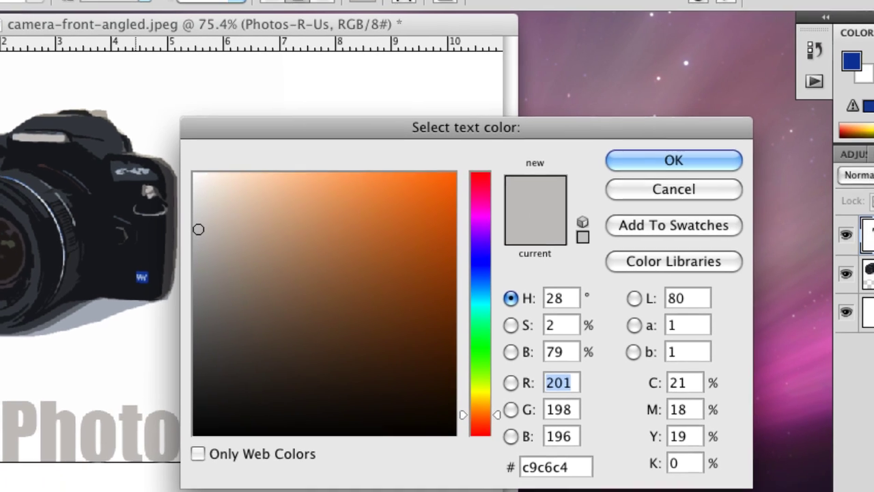
pyautogui.write('17')
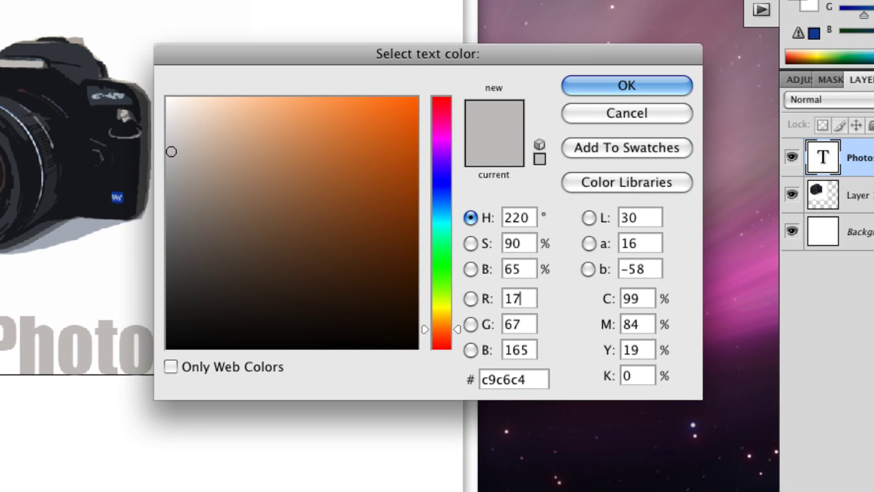
pyautogui.click(643, 92)
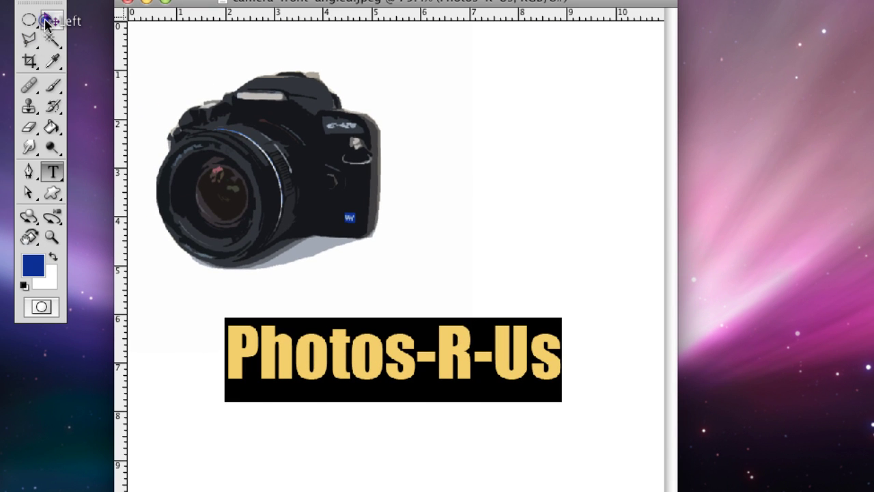
# Select Layer 1 and position the camera centred directly over the blue title.
pyautogui.click(0, 9)
pyautogui.rightClick(318, 135)
pyautogui.click(340, 135)
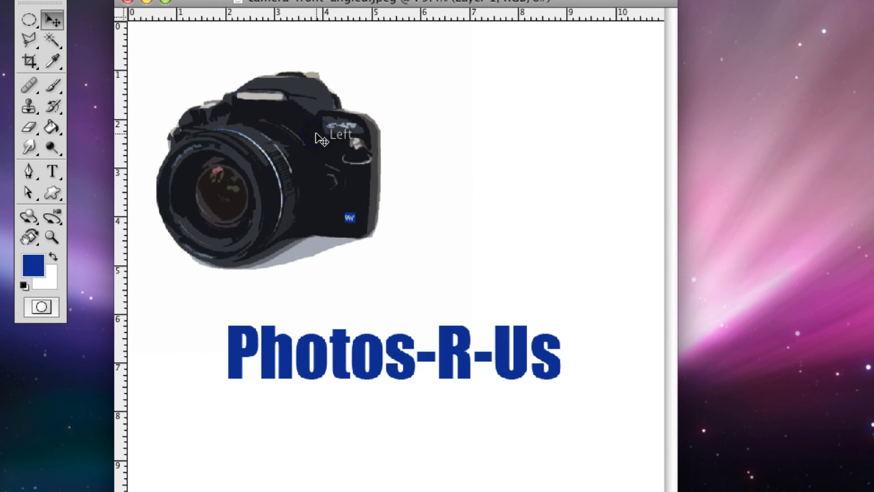
pyautogui.moveTo(394, 151); pyautogui.dragTo(441, 179)
pyautogui.press('Up')
pyautogui.press('Left')
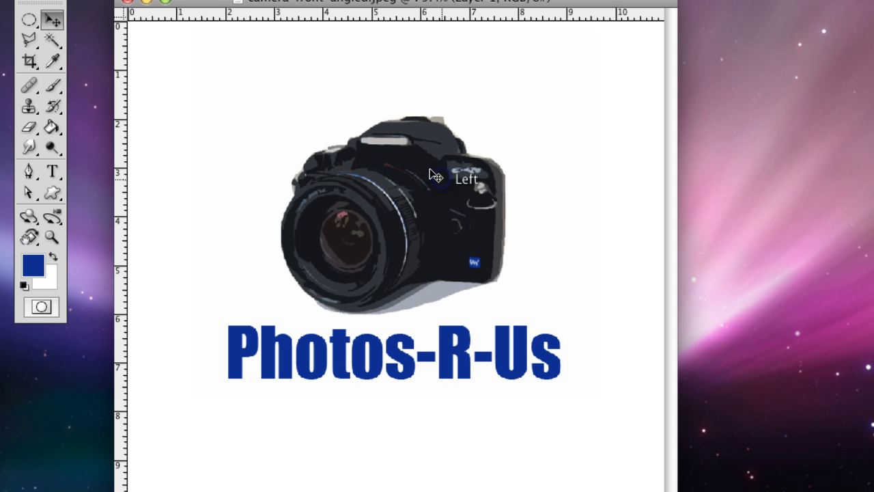